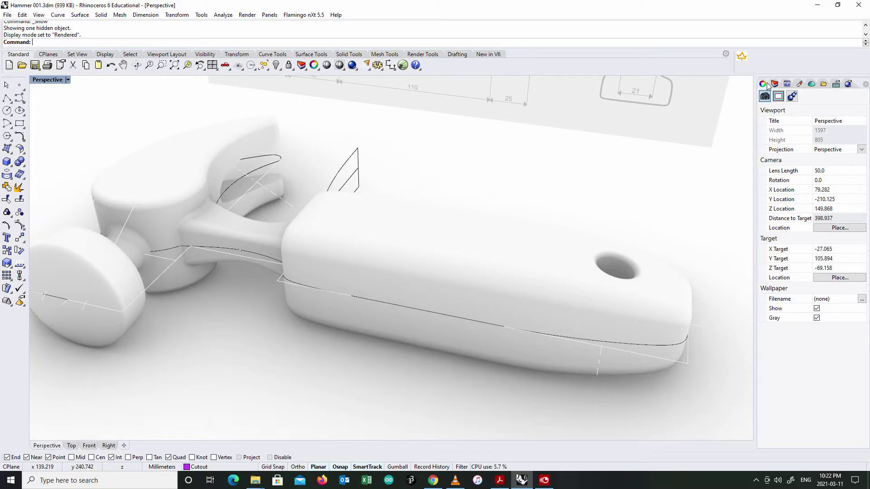
Hide the Curves layer and the construction layer so their linework is off in the Perspective view.
click(775, 83)
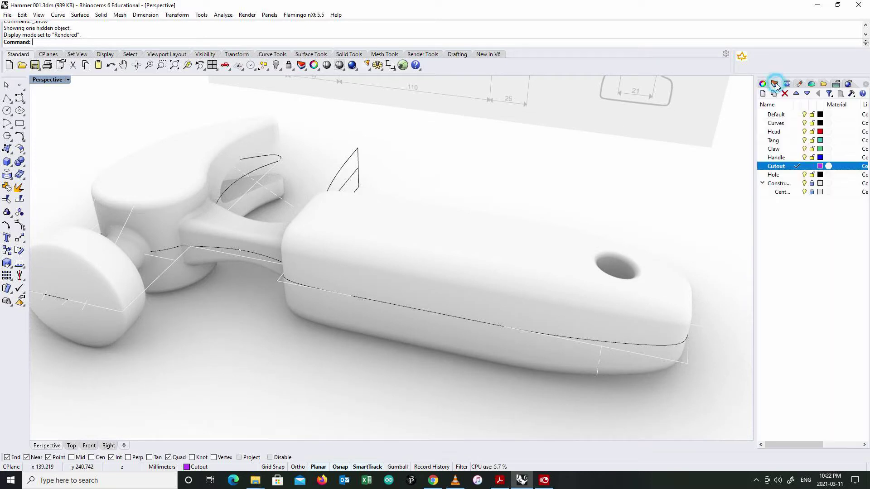
click(812, 123)
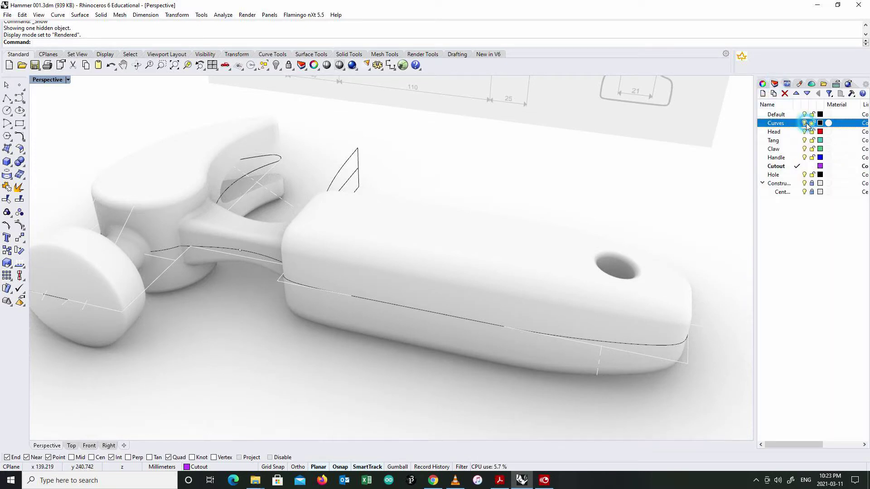
click(804, 183)
right_drag(476, 219, 513, 216)
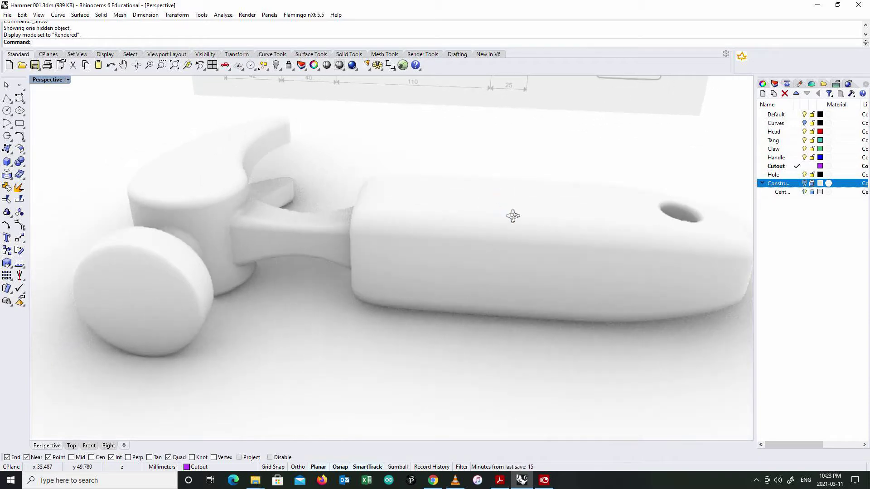
Hide the Default layer that holds the reference drawing behind the hammer.
scroll(520, 192, down, 5)
click(589, 120)
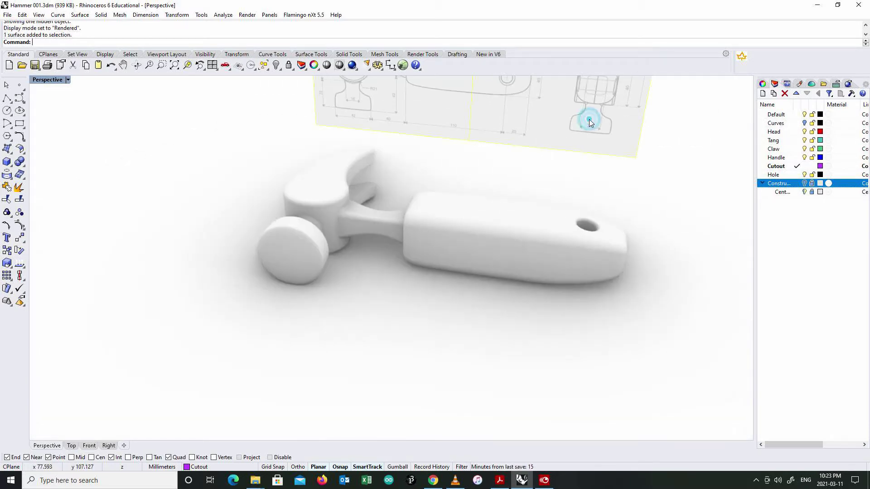
click(804, 114)
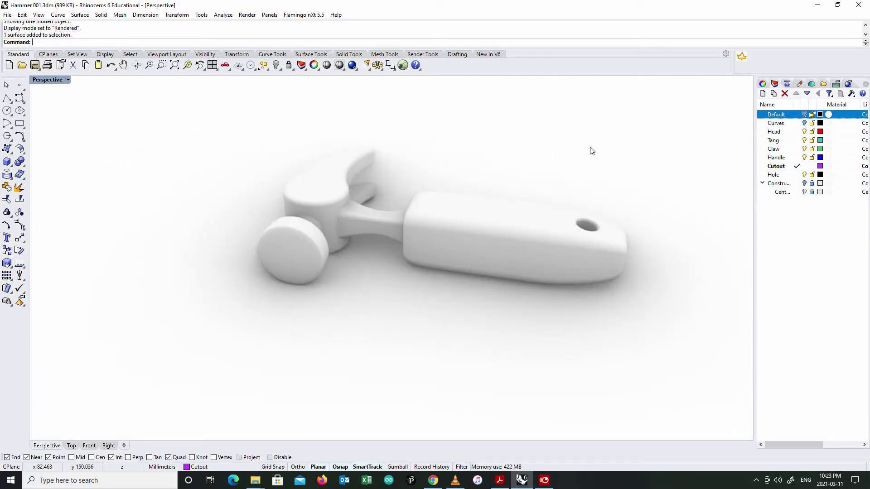
right_drag(591, 150, 569, 177)
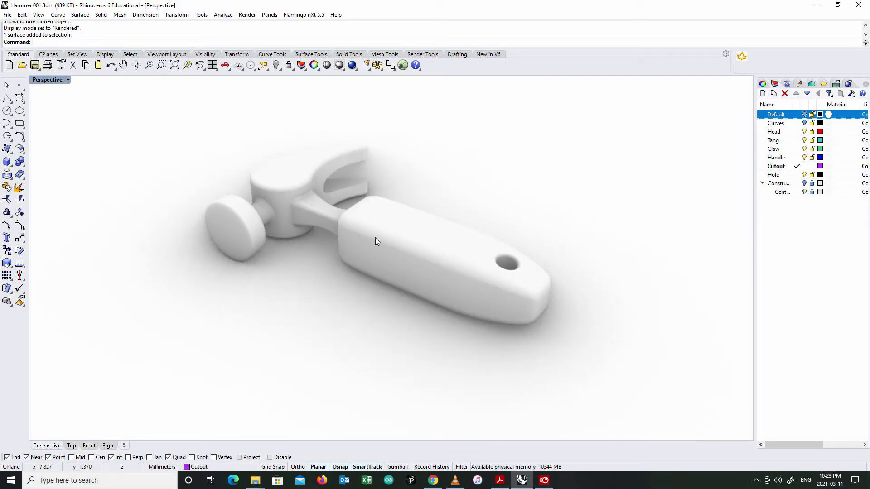
scroll(375, 238, up, 8)
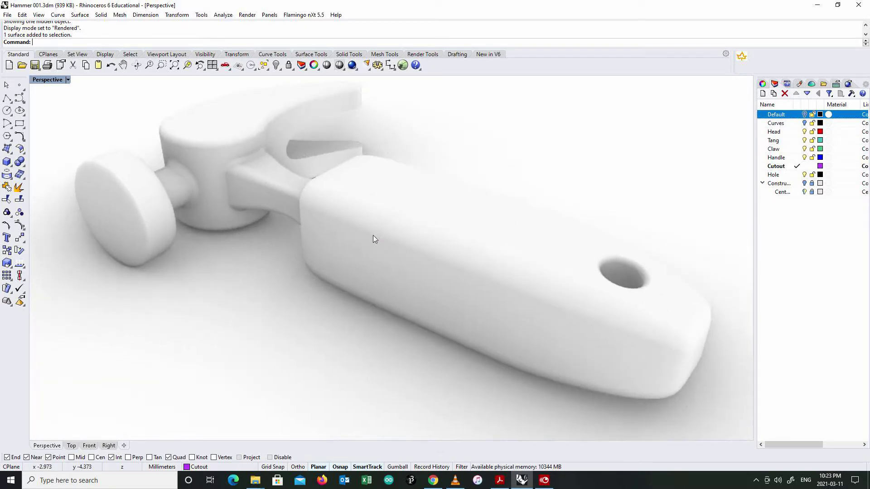
scroll(374, 235, down, 4)
right_drag(373, 236, 388, 235)
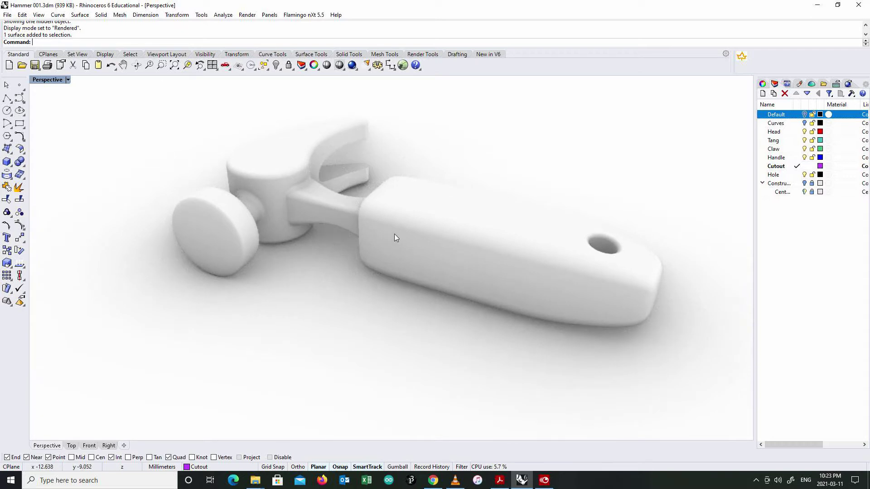
Import the Rhino Studio environment from the environment library and make it the current background environment.
click(762, 85)
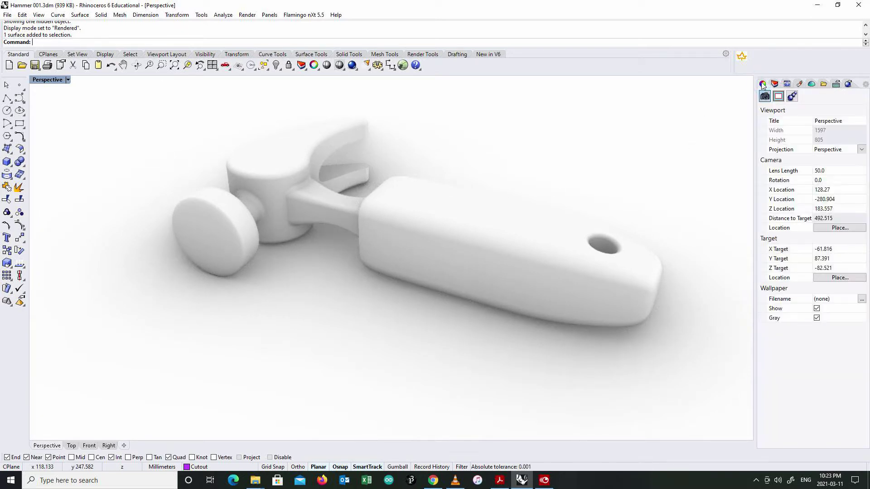
click(812, 84)
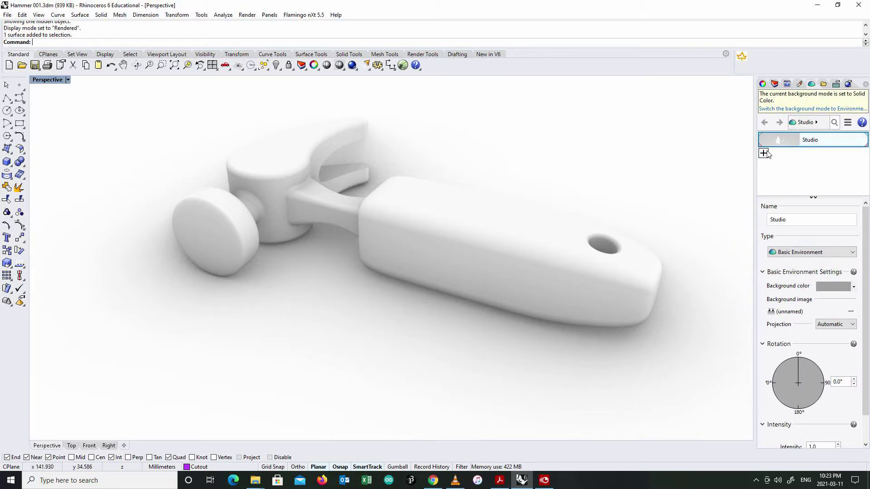
scroll(620, 247, down, 10)
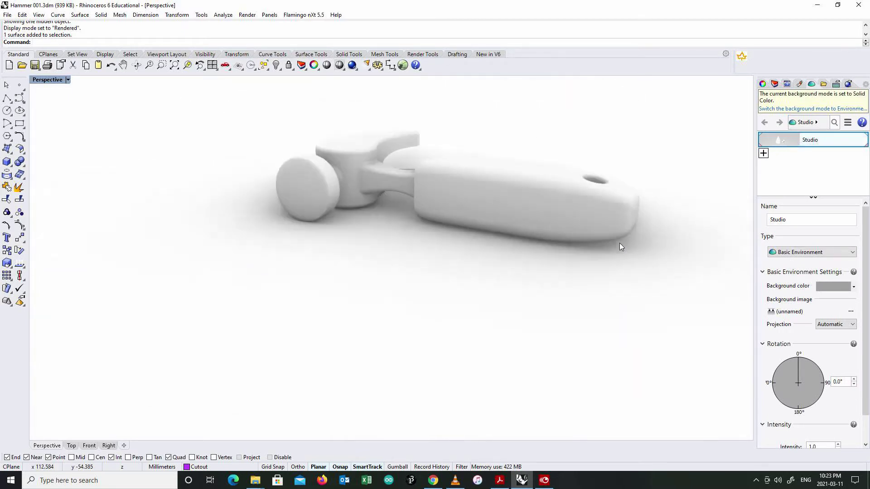
right_click(174, 65)
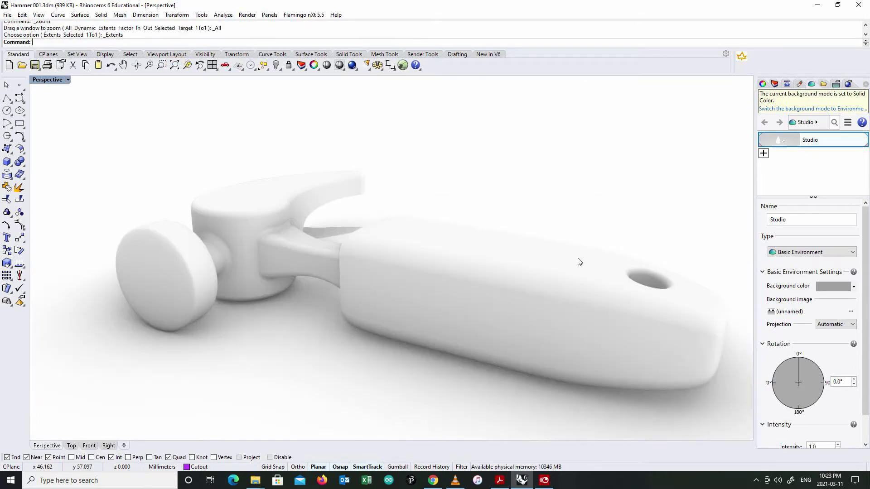
right_drag(577, 259, 602, 278)
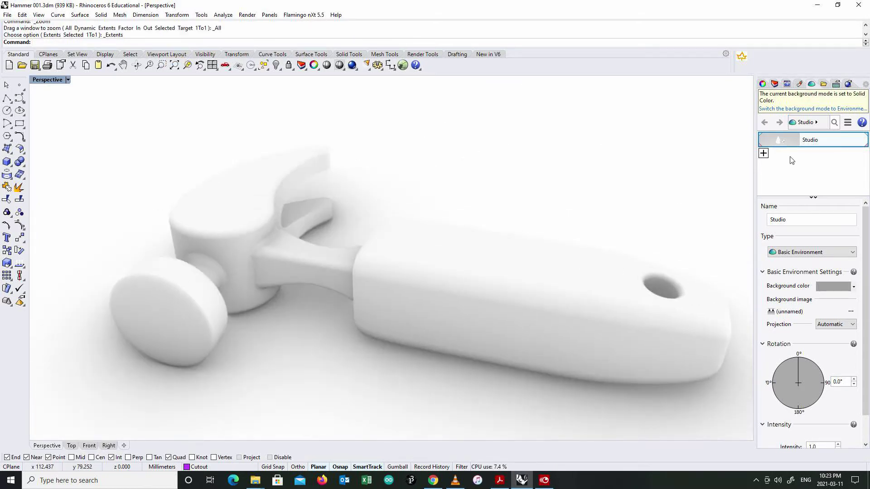
click(763, 154)
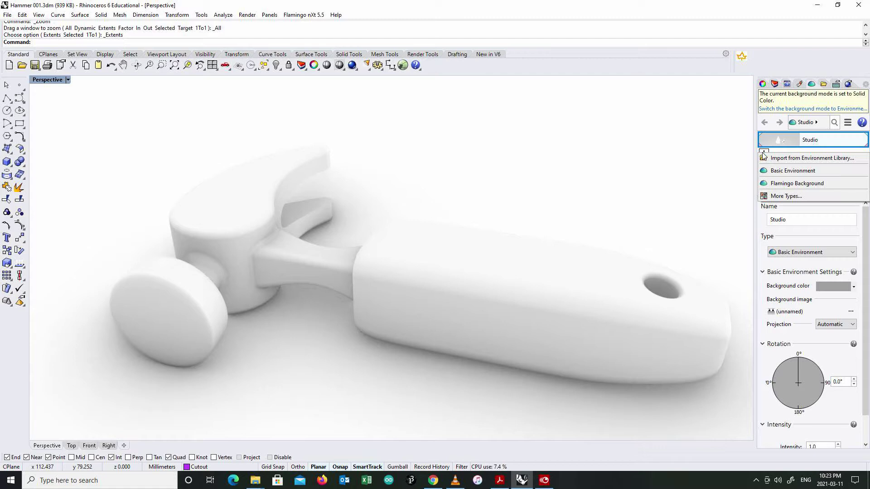
click(795, 158)
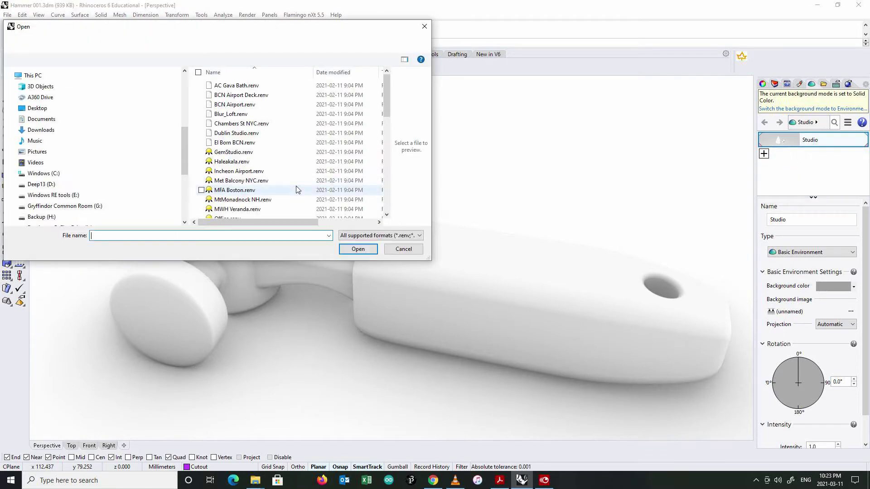
scroll(241, 152, down, 8)
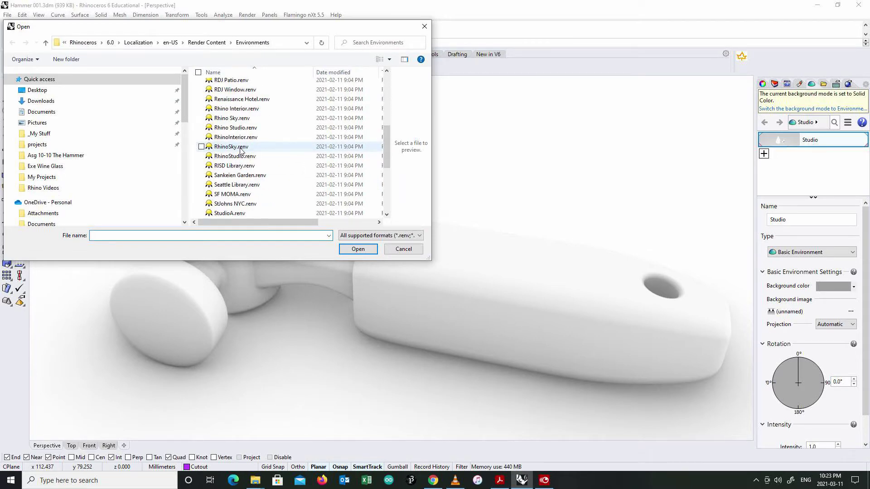
click(232, 127)
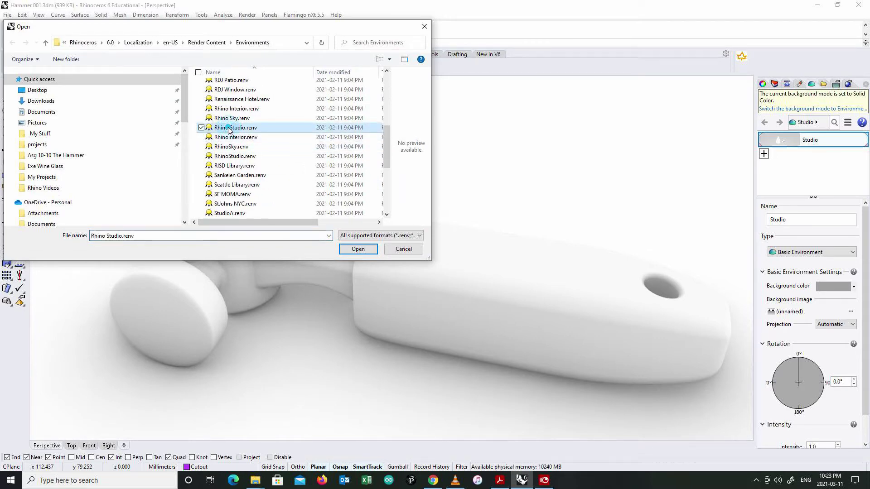
click(357, 249)
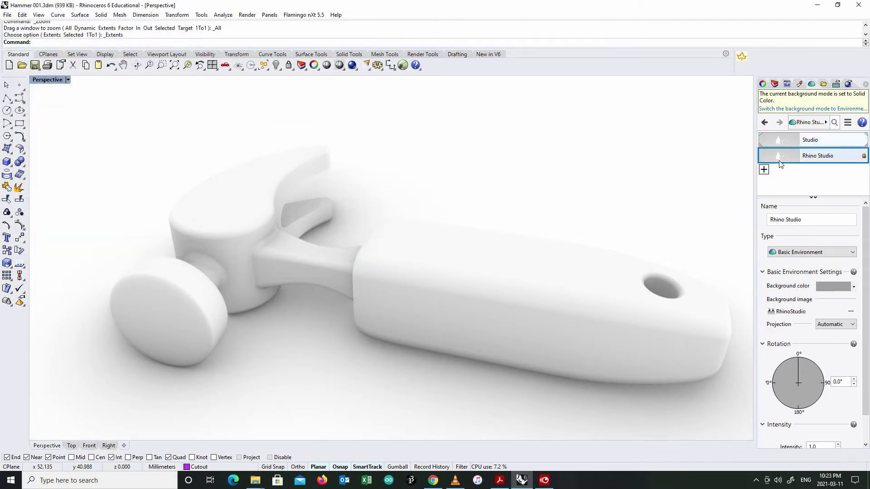
double_click(786, 160)
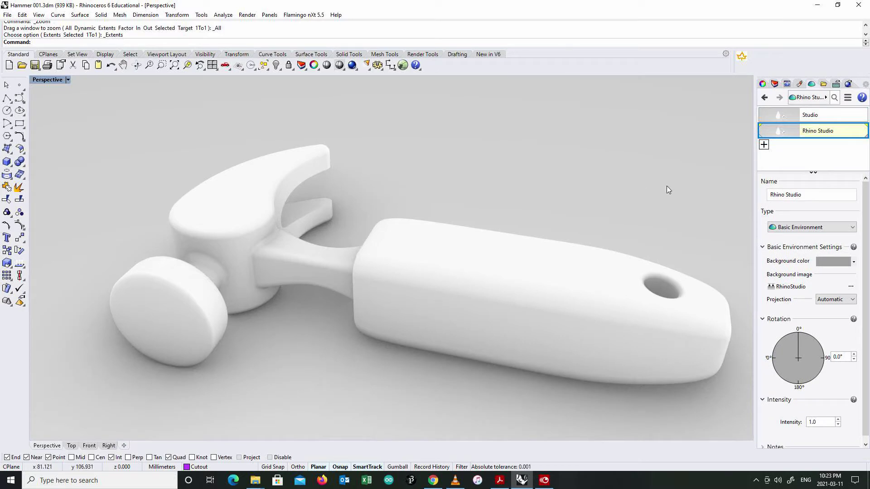
mouse_move(553, 208)
right_down()
mouse_move(530, 159)
mouse_move(508, 166)
mouse_move(464, 154)
mouse_move(392, 153)
mouse_move(517, 165)
mouse_move(539, 165)
mouse_move(543, 148)
mouse_move(657, 156)
mouse_move(647, 169)
mouse_move(521, 172)
mouse_move(517, 198)
mouse_move(551, 204)
right_up()
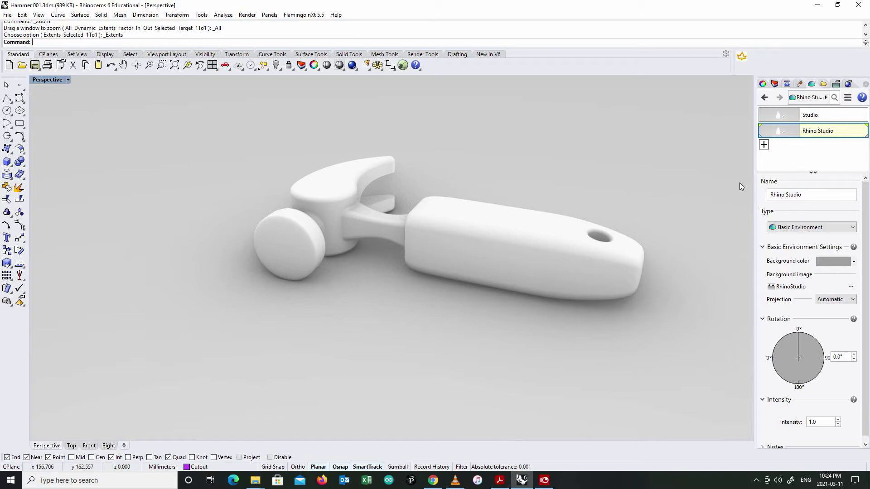
Create a Plastic material and set its color to pure red (255, 0, 0).
click(800, 84)
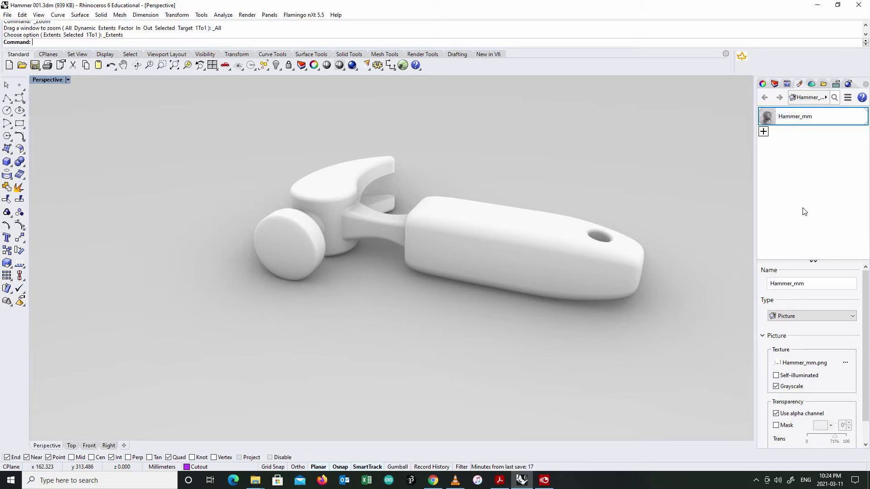
click(765, 133)
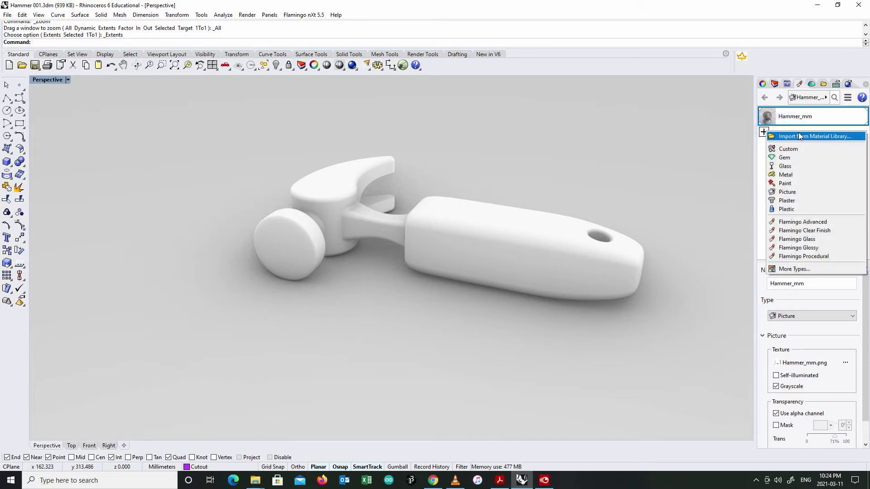
click(786, 209)
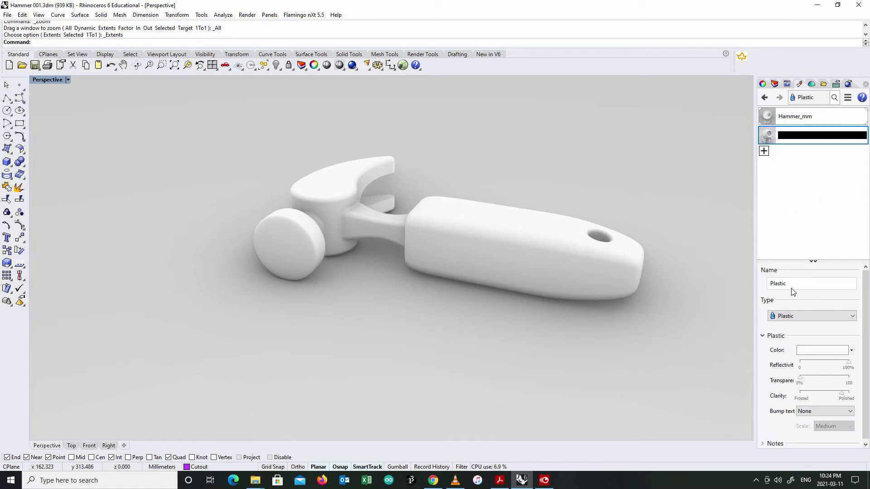
click(804, 352)
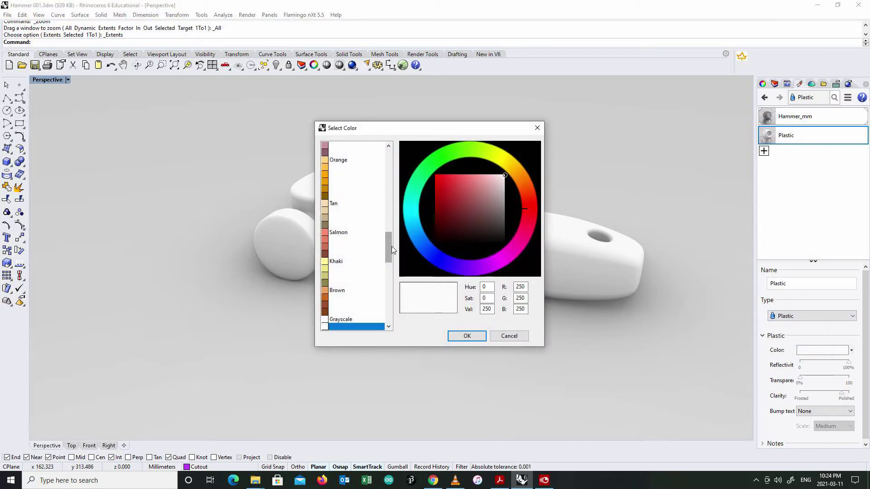
drag(389, 249, 386, 164)
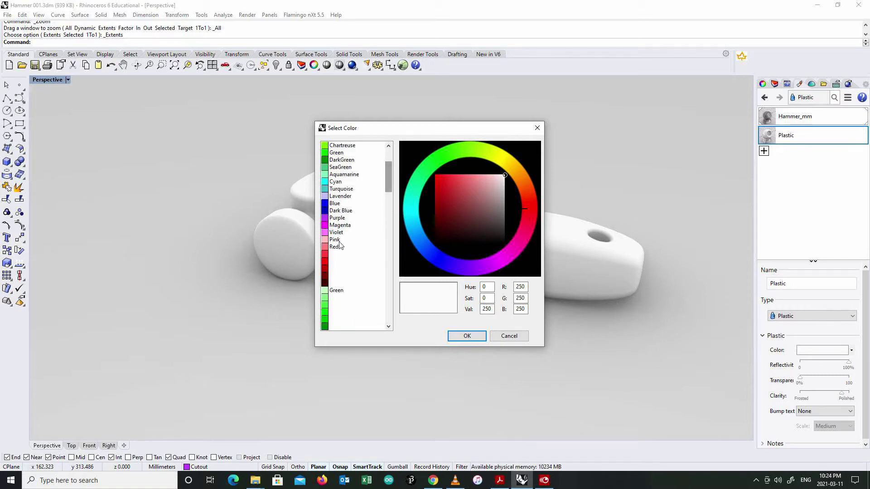
click(325, 265)
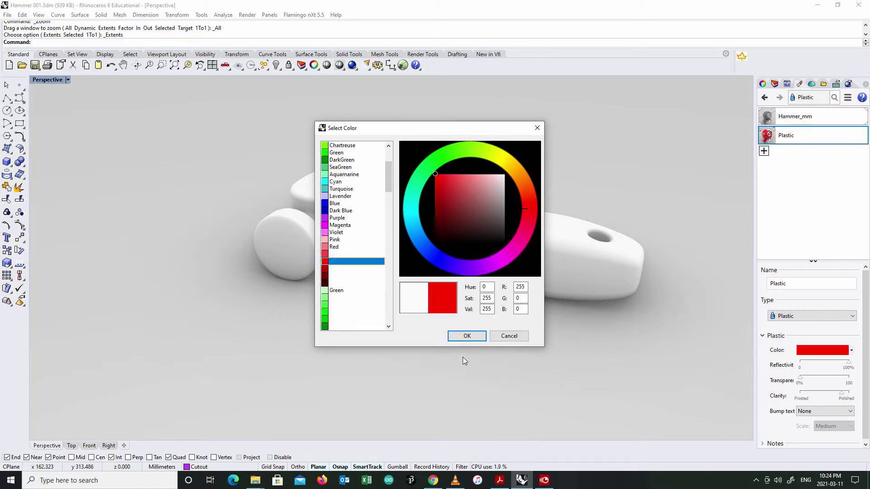
click(464, 336)
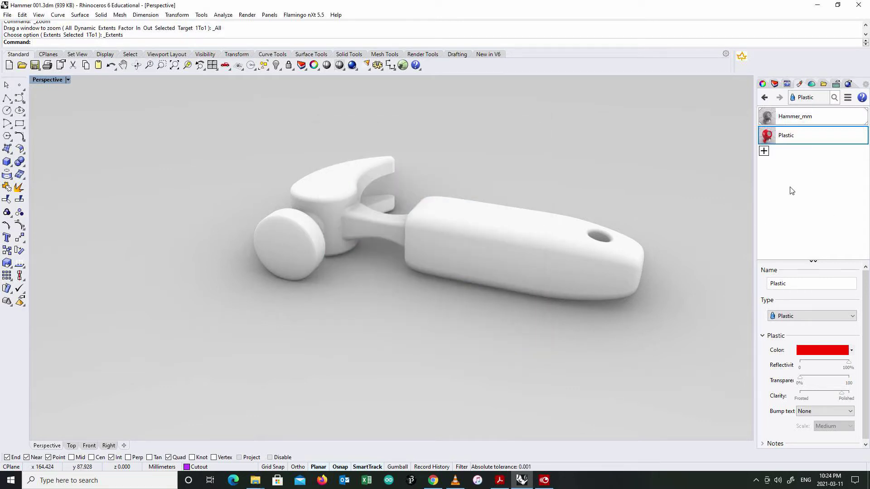
Apply the red Plastic material to the hammer's handle.
drag(786, 135, 530, 236)
drag(529, 310, 528, 310)
scroll(509, 249, up, 4)
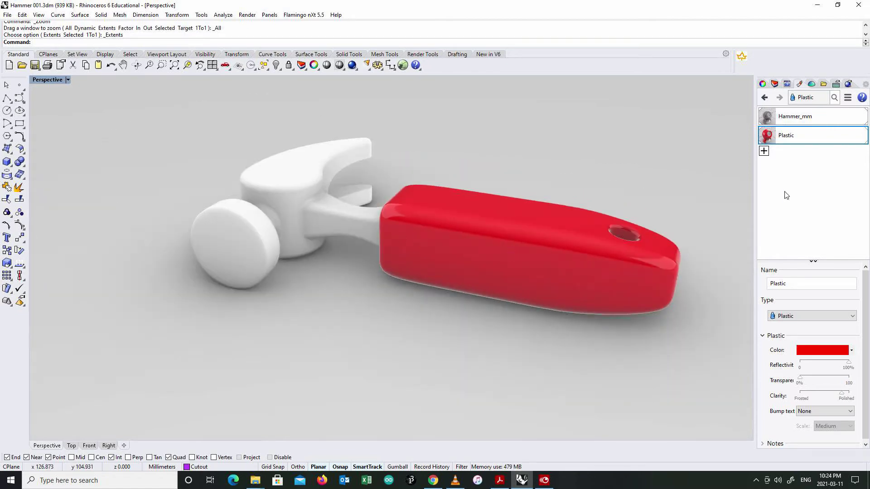
Create a Metal material and set its color to the Titanium preset.
click(764, 152)
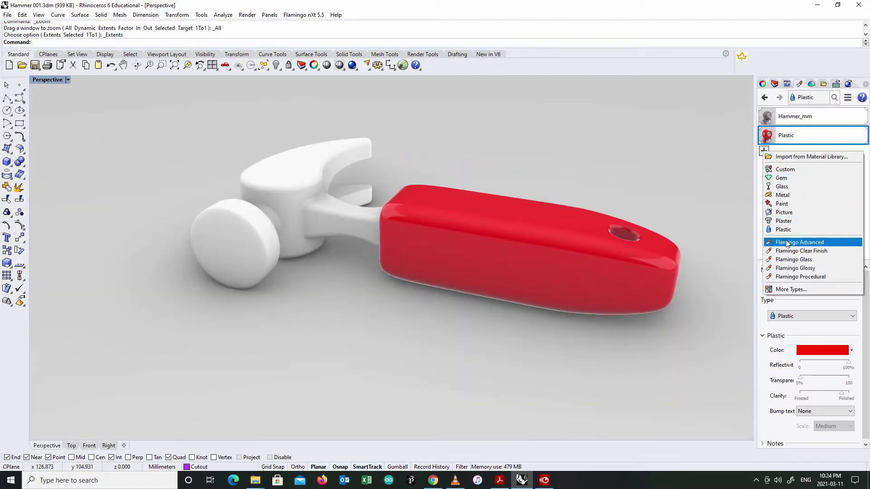
click(788, 195)
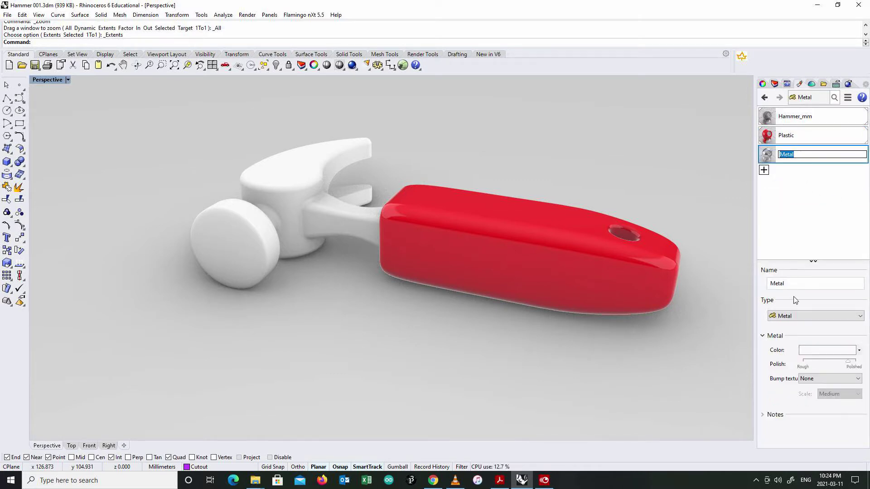
click(794, 316)
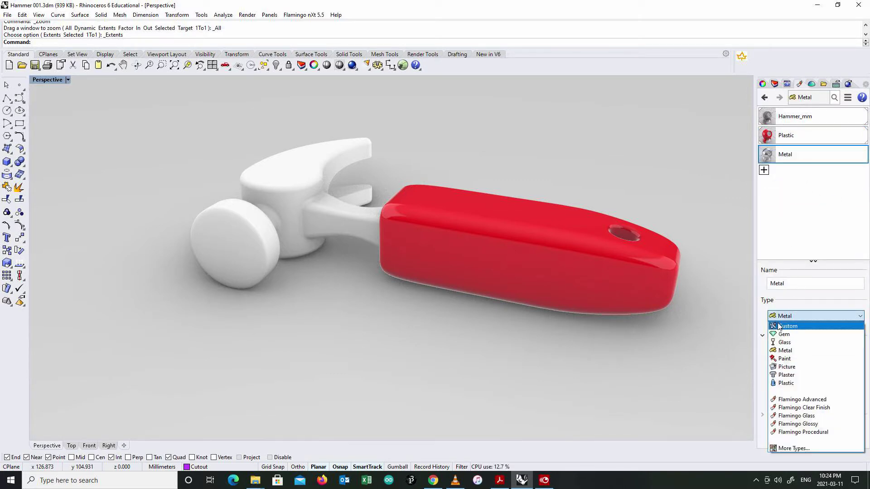
click(798, 250)
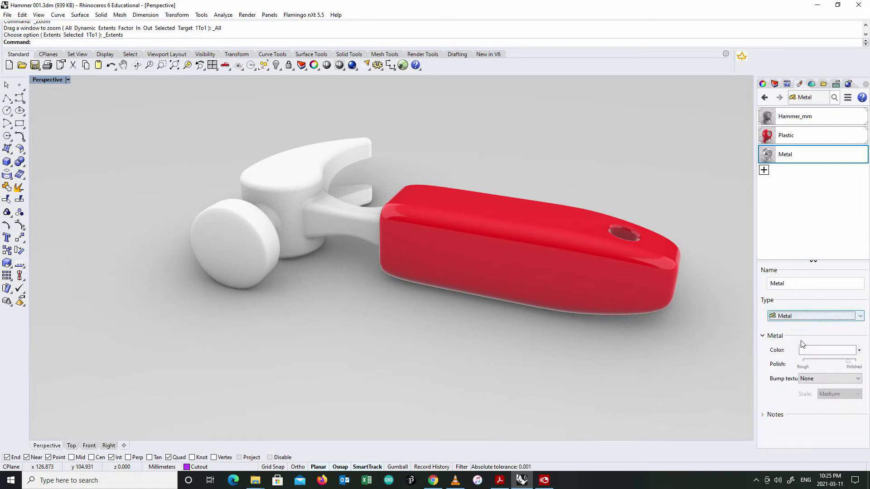
click(810, 351)
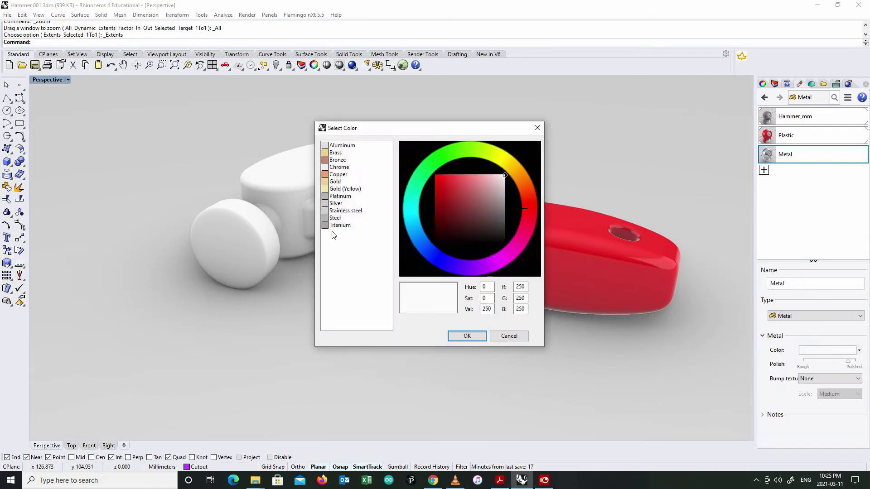
click(336, 225)
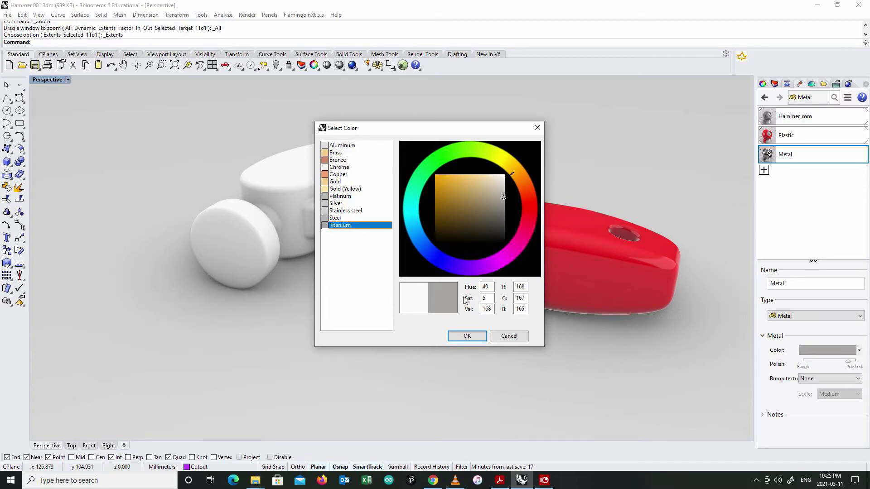
click(467, 336)
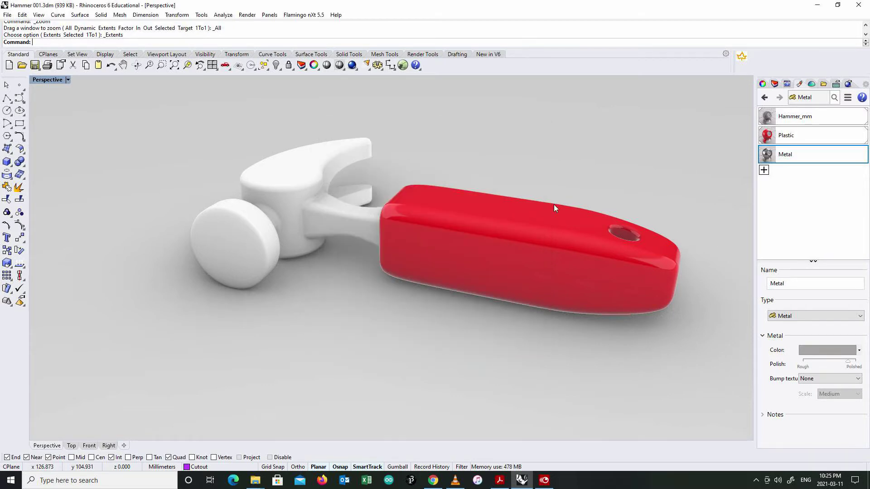
Apply the Metal material to the hammer's head.
drag(768, 155, 268, 227)
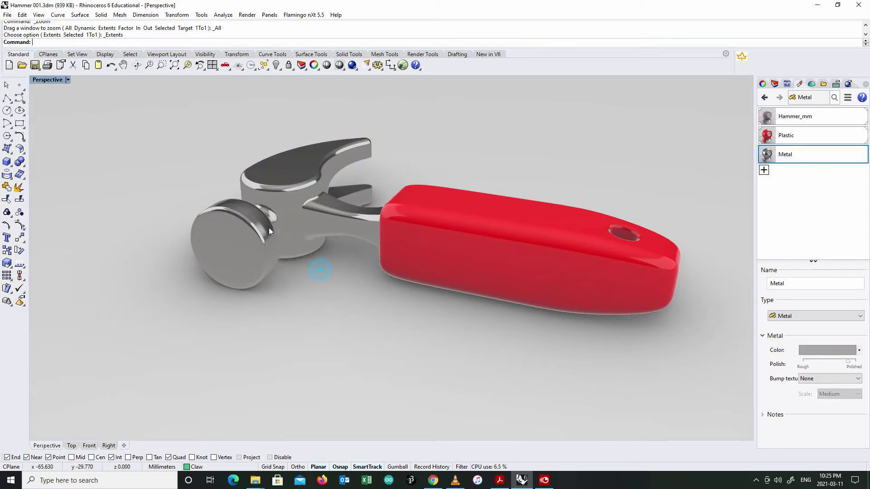
mouse_move(286, 220)
right_down()
mouse_move(339, 242)
mouse_move(282, 212)
right_up()
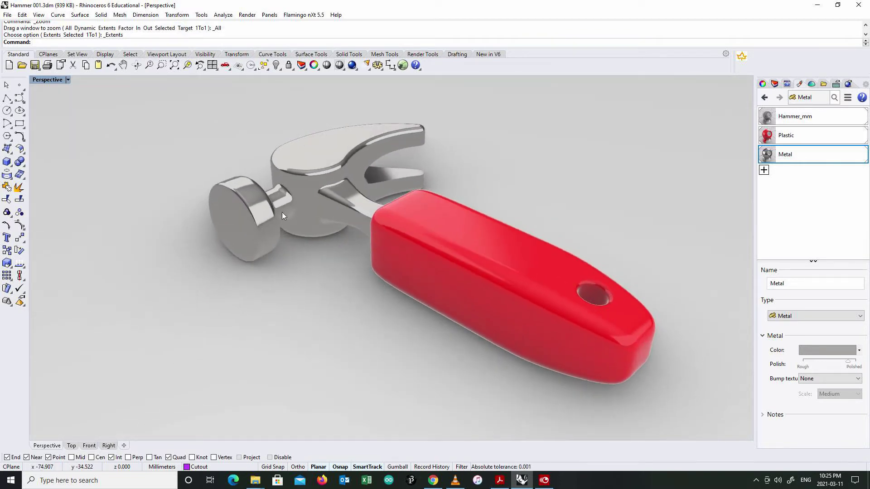
scroll(287, 200, up, 3)
scroll(288, 200, down, 5)
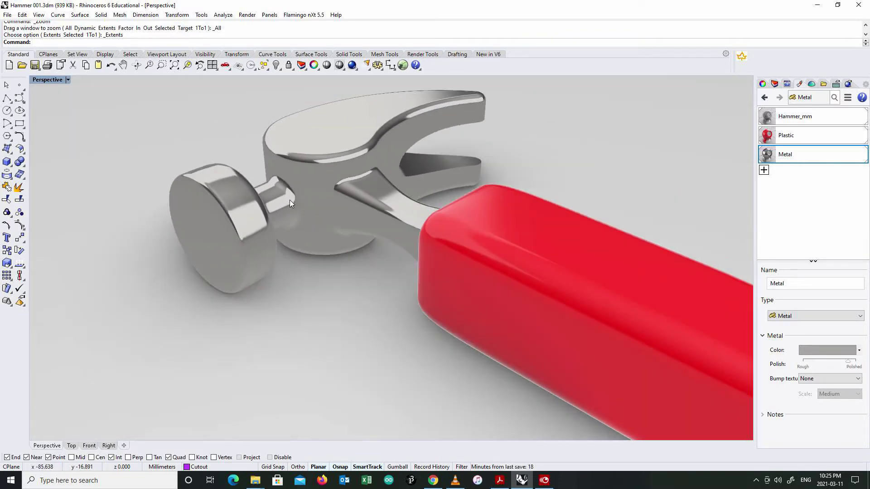
right_drag(354, 183, 358, 238)
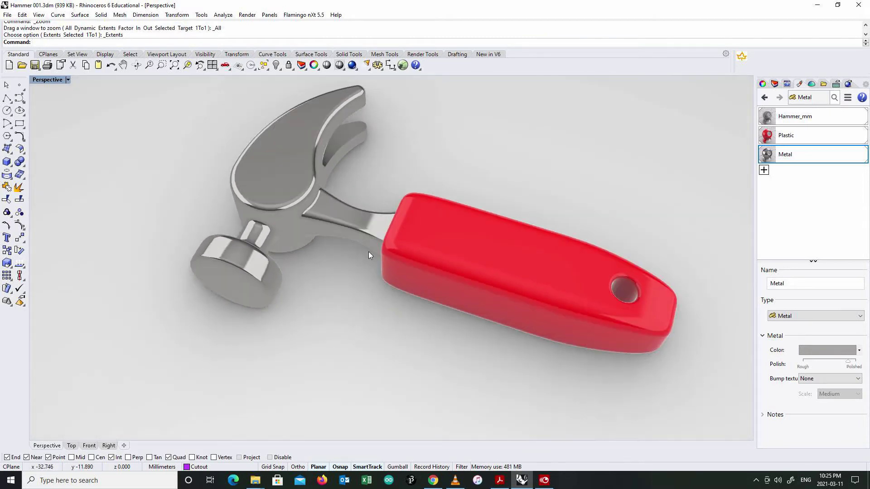
right_drag(322, 263, 302, 230)
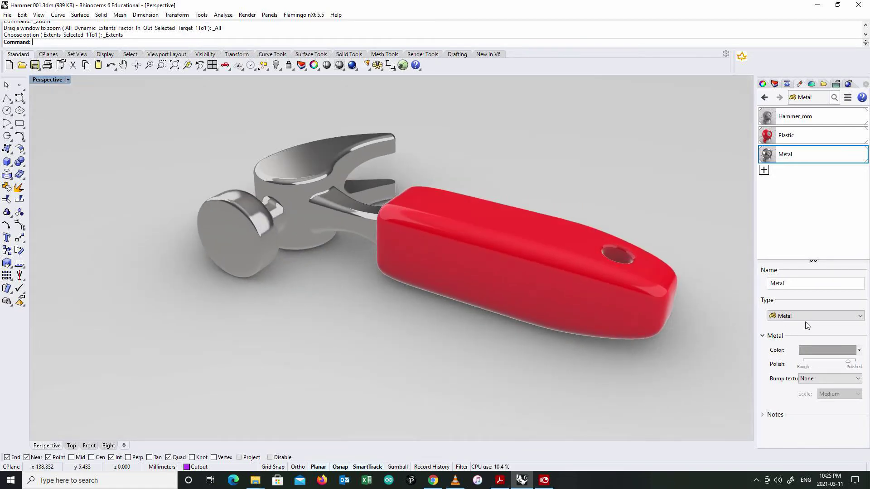
Create a Custom material and set its color to red (243, 6, 6).
click(787, 141)
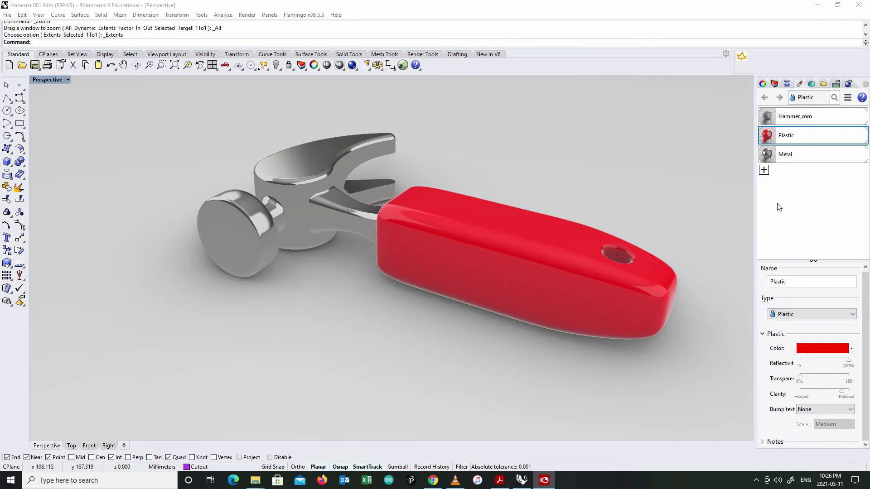
click(765, 170)
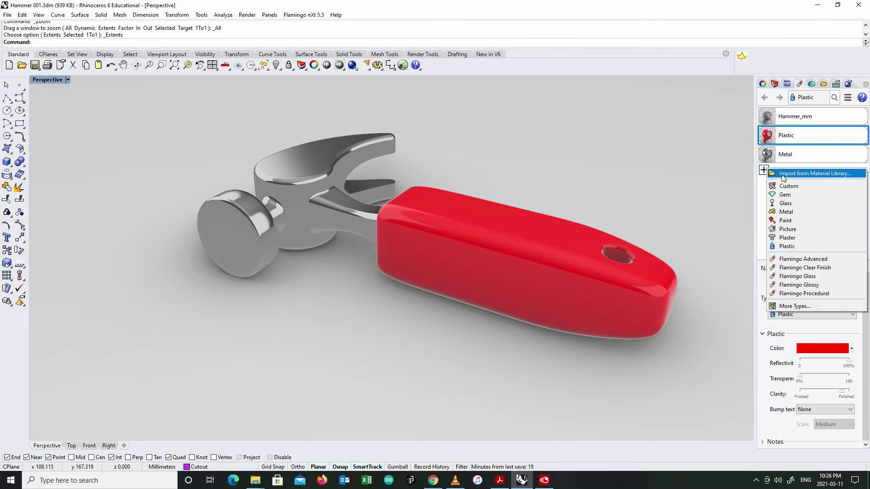
click(787, 187)
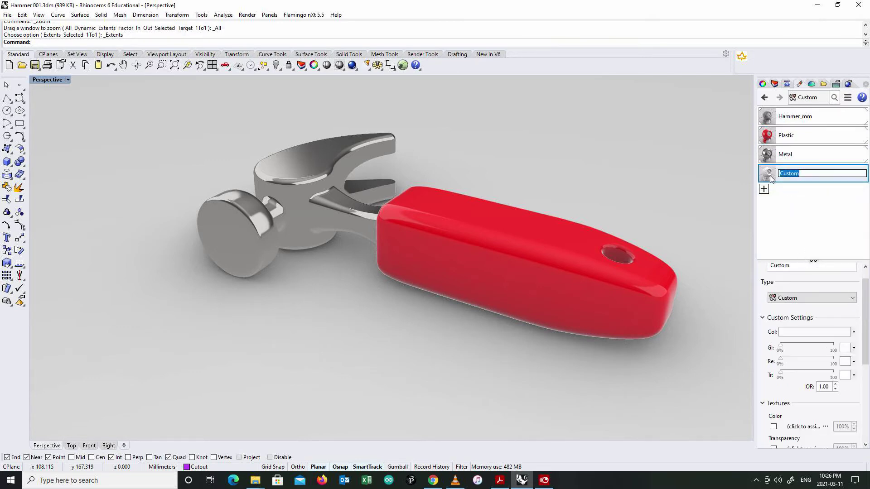
click(834, 332)
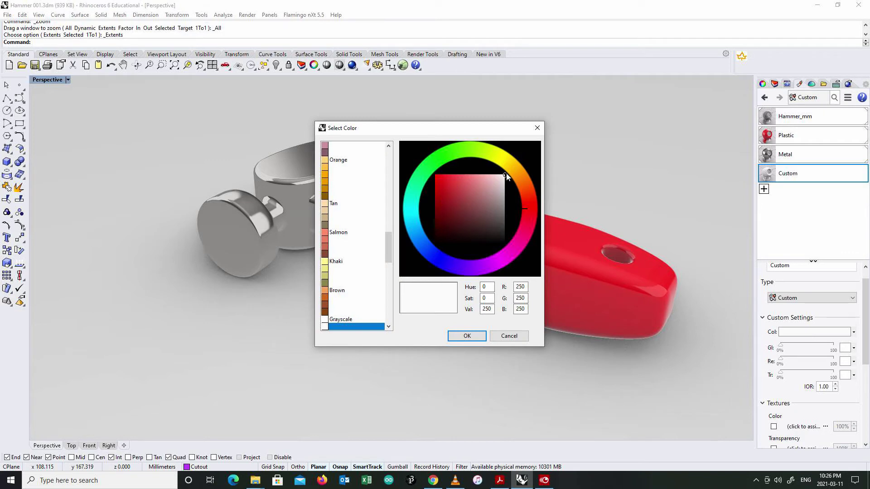
drag(507, 176, 437, 177)
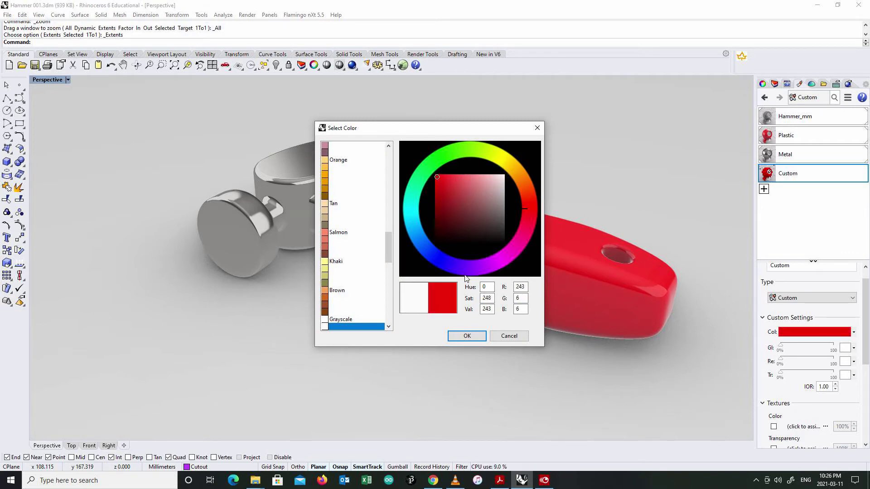
click(467, 336)
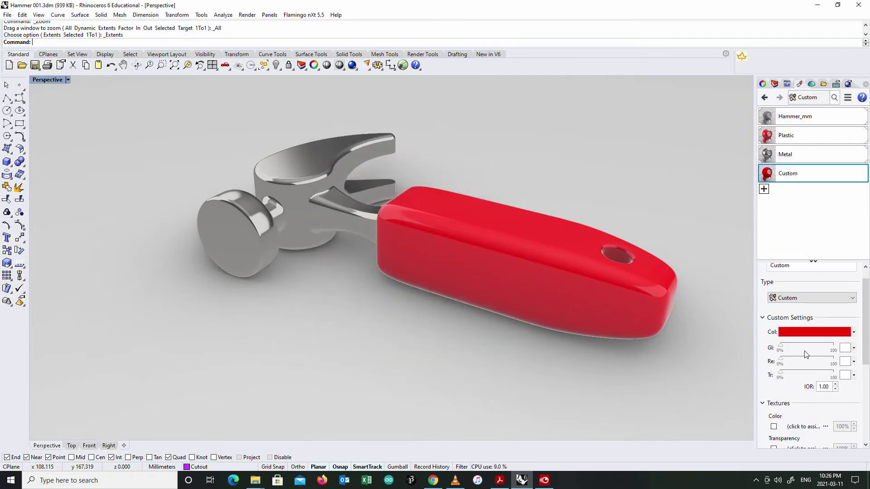
Set the Custom material's gloss to 100% and apply the material to the hammer's handle.
scroll(805, 354, down, 1)
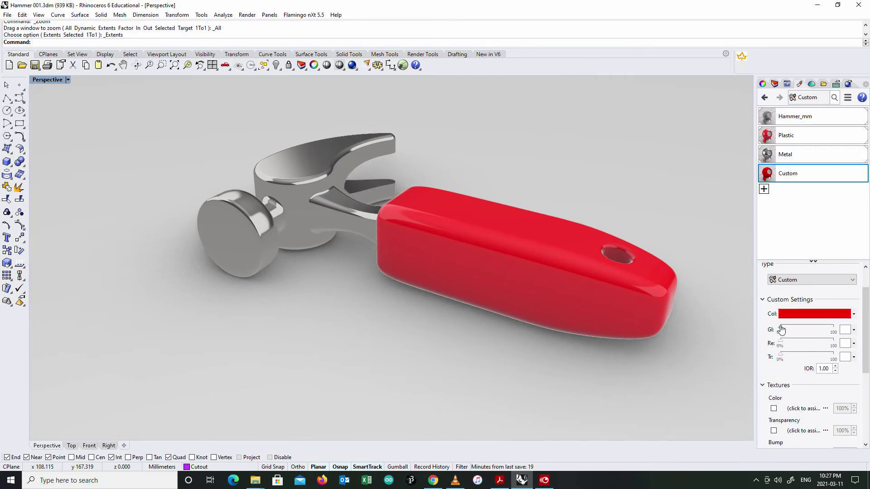
drag(781, 330, 835, 331)
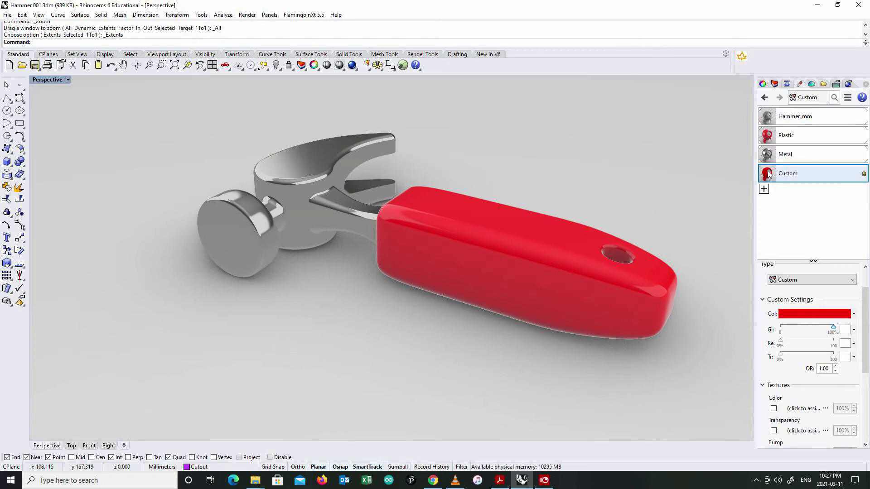
drag(645, 191, 545, 248)
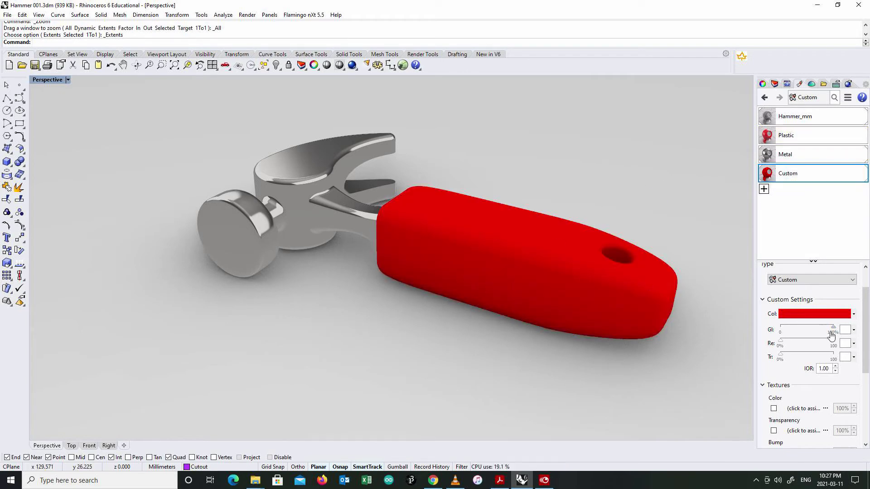
Lower the Custom material's gloss to 0% to compare the handle's look, and restore it to 100%.
drag(833, 327, 780, 329)
mouse_move(691, 330)
right_down()
mouse_move(646, 314)
mouse_move(693, 319)
right_up()
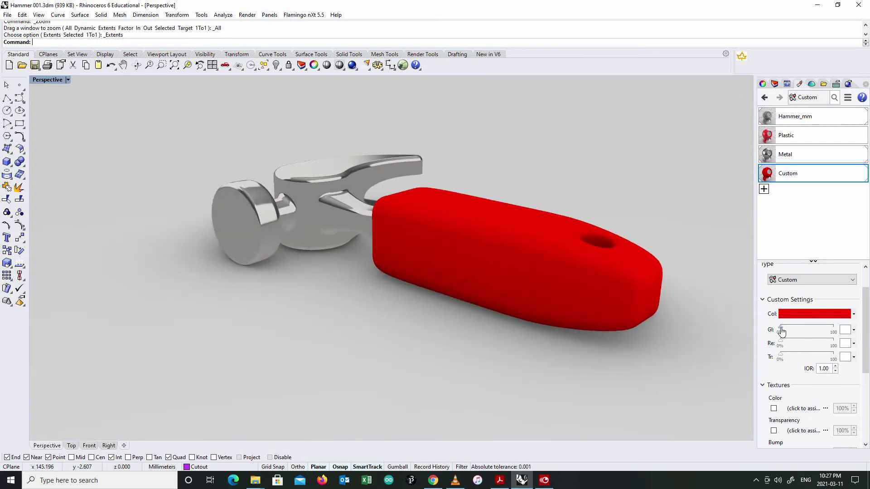
drag(782, 332, 833, 331)
mouse_move(620, 312)
right_down()
mouse_move(574, 311)
mouse_move(607, 317)
right_up()
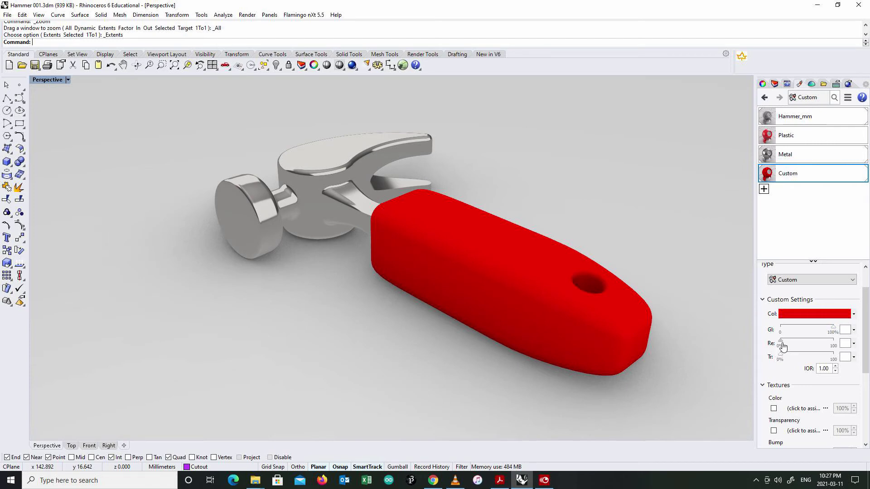
Try the Custom material's reflectivity at 100%, and reduce it to 9%.
drag(781, 347, 838, 345)
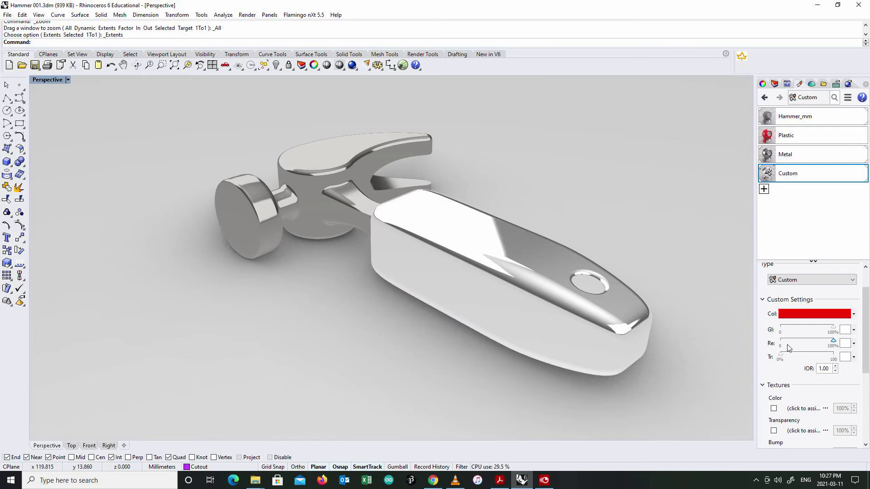
mouse_move(680, 347)
right_down()
mouse_move(614, 324)
mouse_move(653, 327)
mouse_move(671, 339)
right_up()
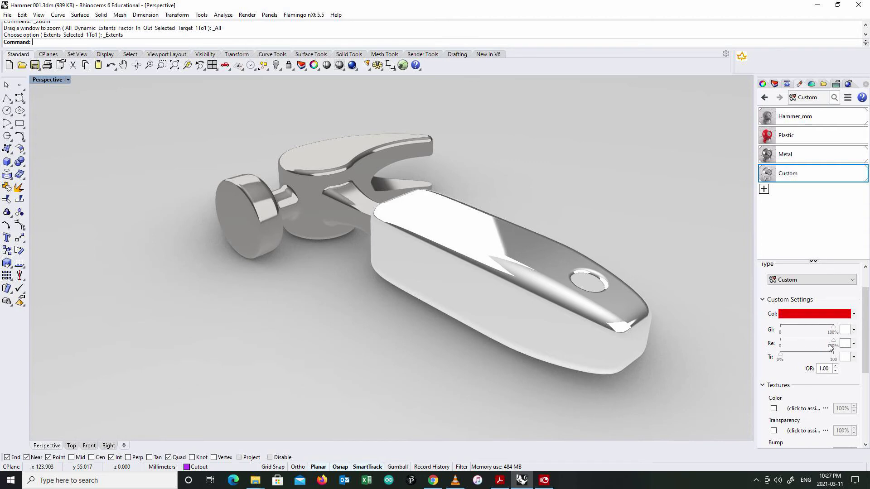
drag(833, 346, 787, 346)
right_drag(683, 342, 646, 319)
scroll(645, 318, up, 3)
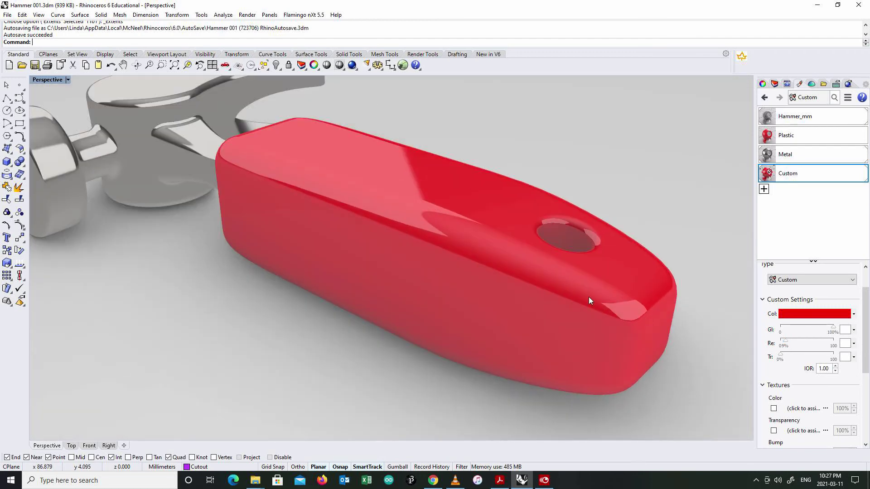
right_drag(588, 299, 650, 314)
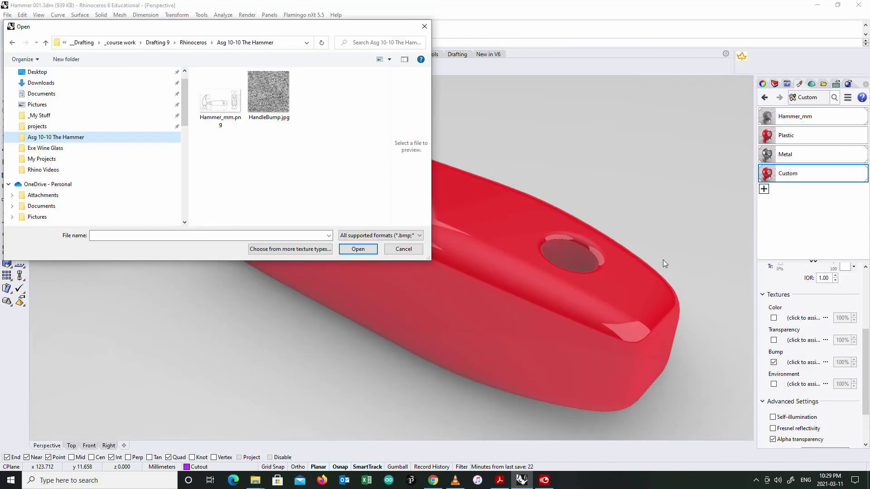
Assign HandleBump.jpg as the bump texture of the Custom material on the handle.
click(267, 100)
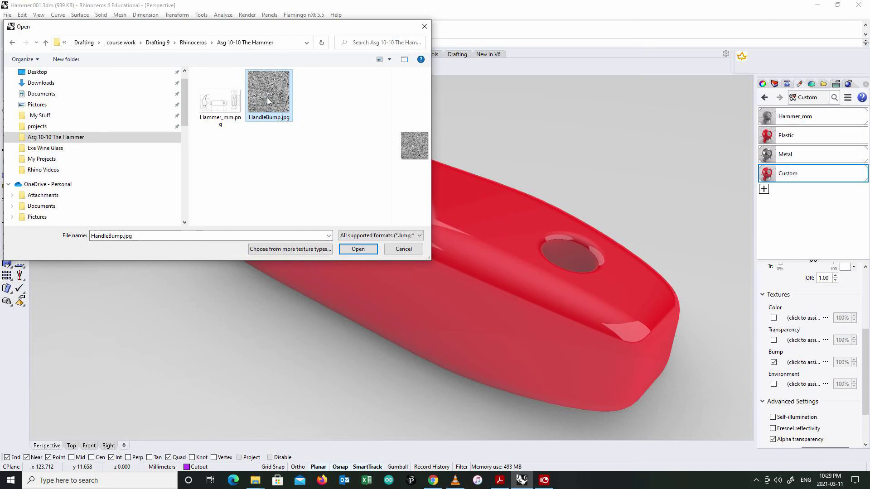
click(363, 249)
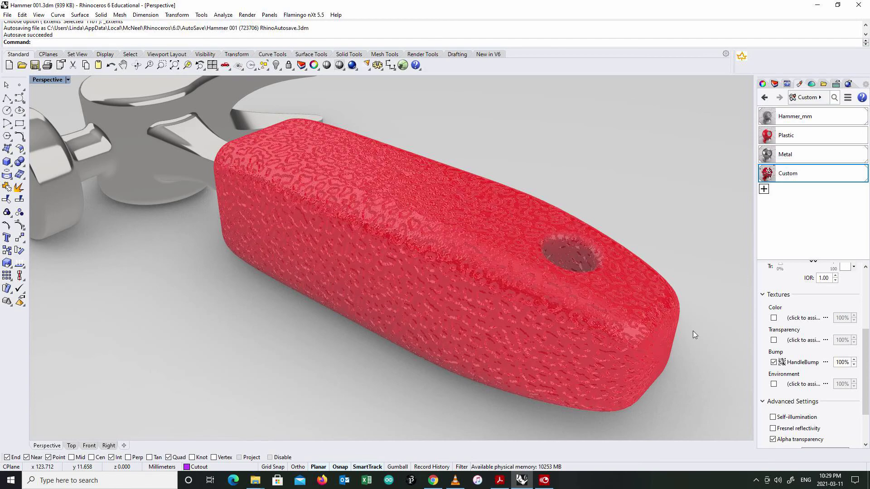
mouse_move(524, 307)
right_down()
mouse_move(501, 303)
mouse_move(530, 305)
mouse_move(520, 314)
right_up()
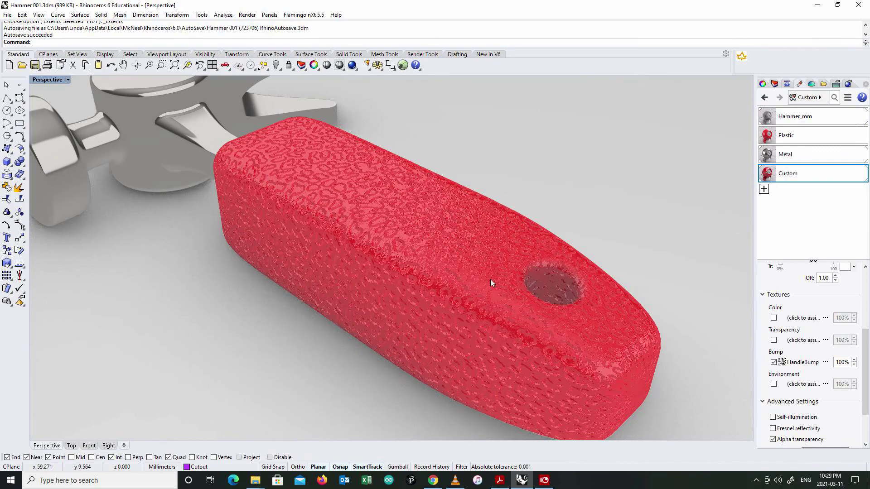
scroll(490, 279, up, 2)
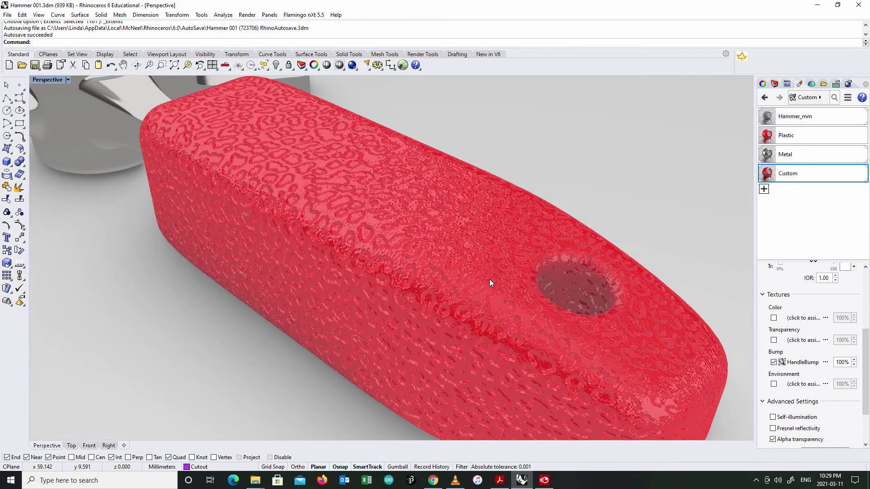
right_drag(489, 279, 531, 275)
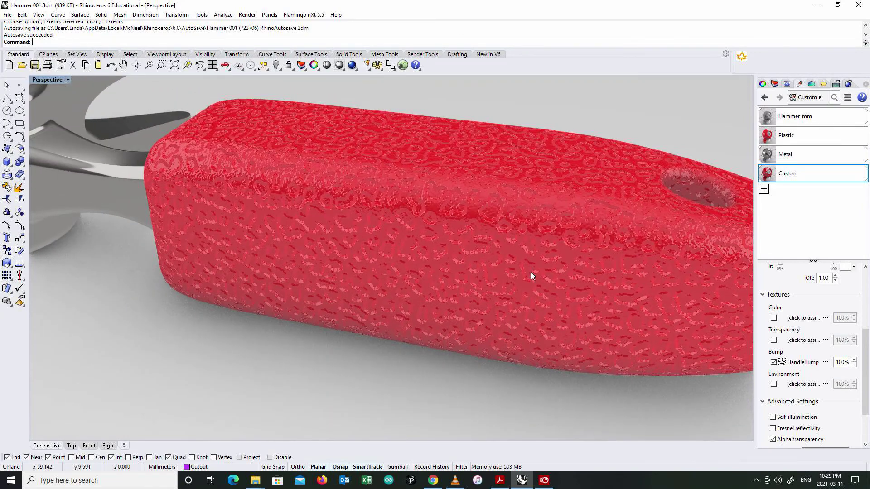
scroll(491, 243, up, 2)
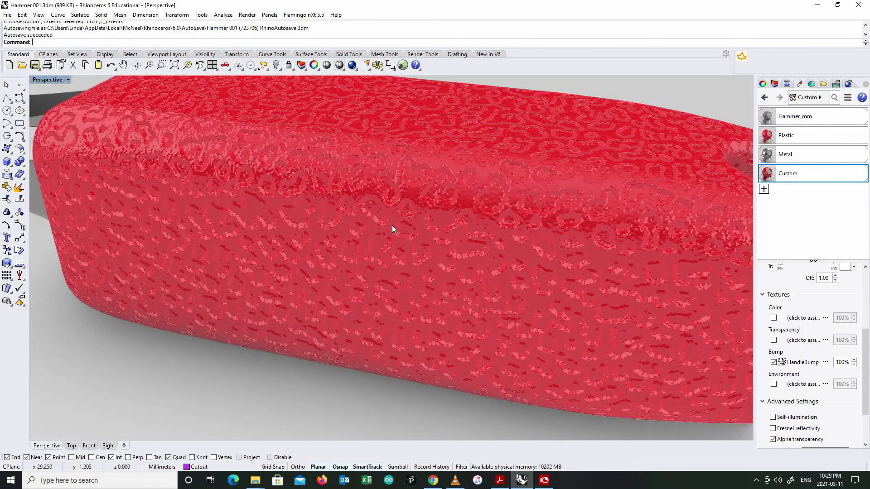
scroll(392, 225, down, 3)
right_drag(393, 227, 462, 287)
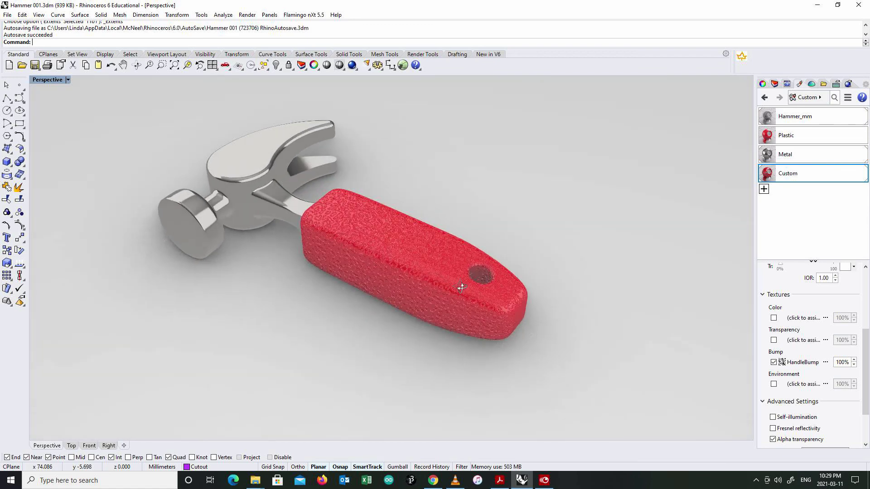
click(774, 362)
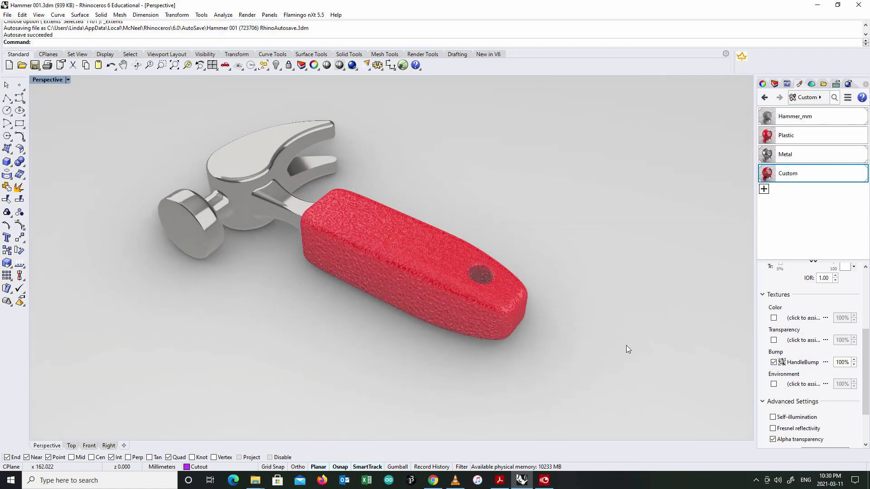
right_drag(628, 350, 654, 351)
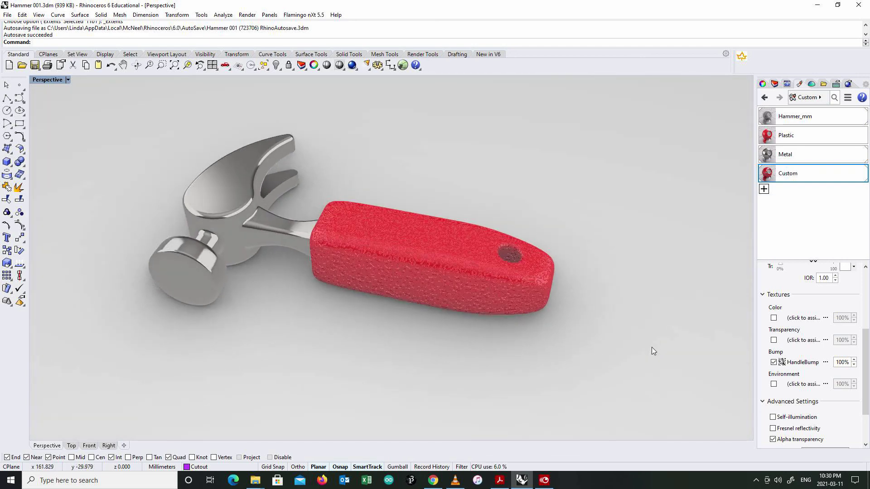
scroll(777, 392, down, 3)
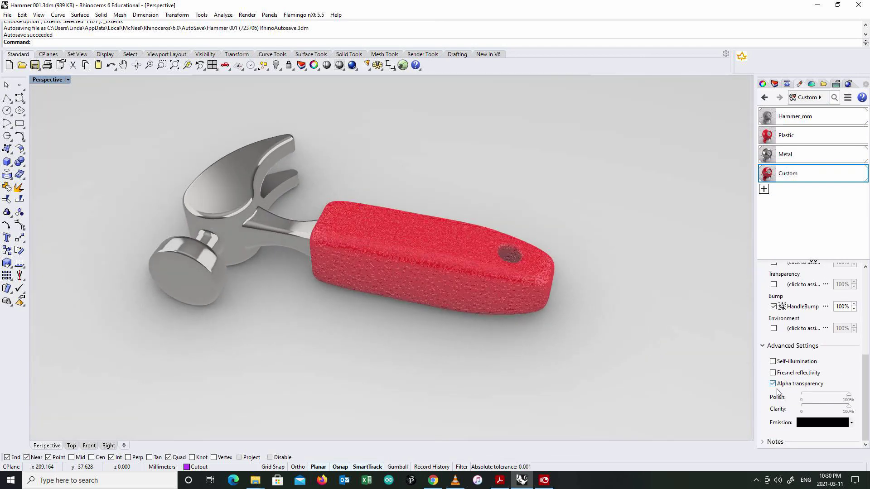
scroll(824, 427, up, 10)
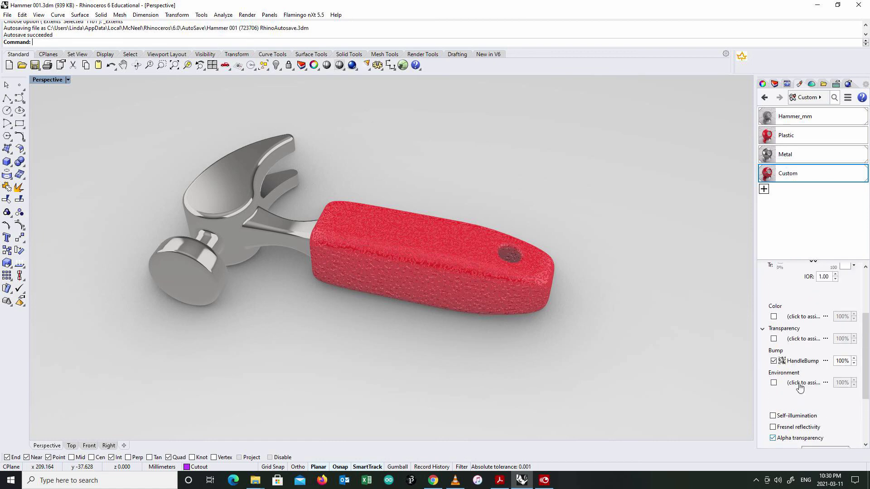